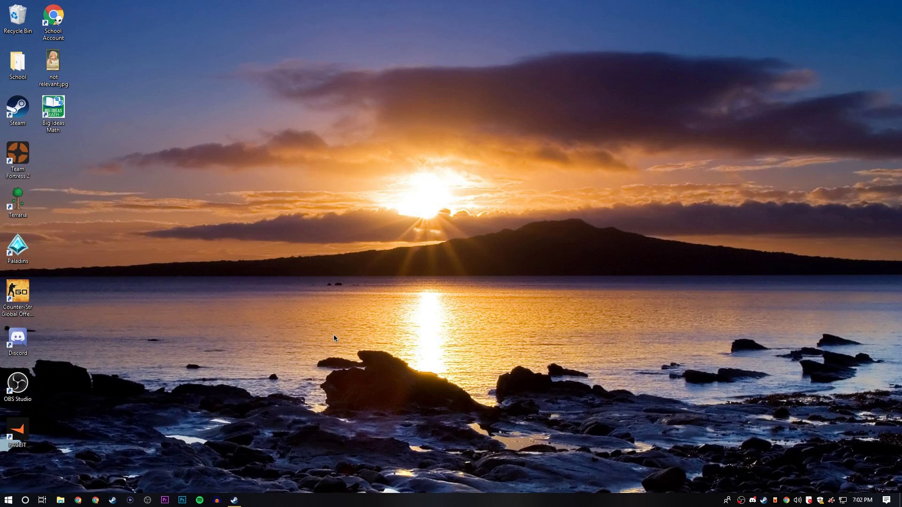
- In Steam, set Terraria's launch options to -high
left_click(234, 500)
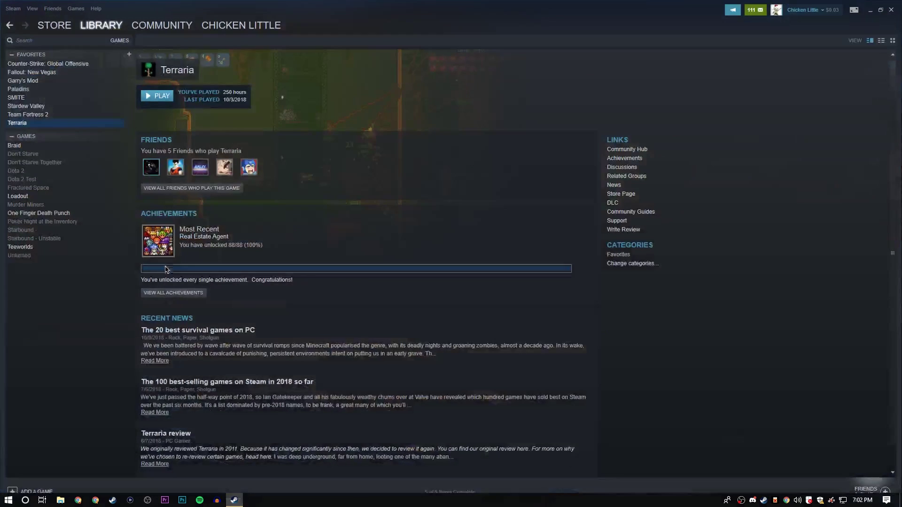
right_click(70, 123)
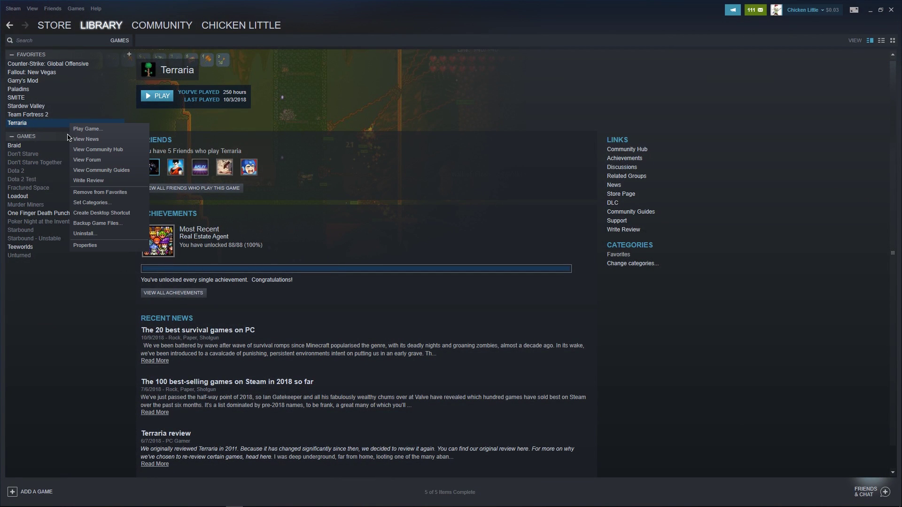
left_click(97, 245)
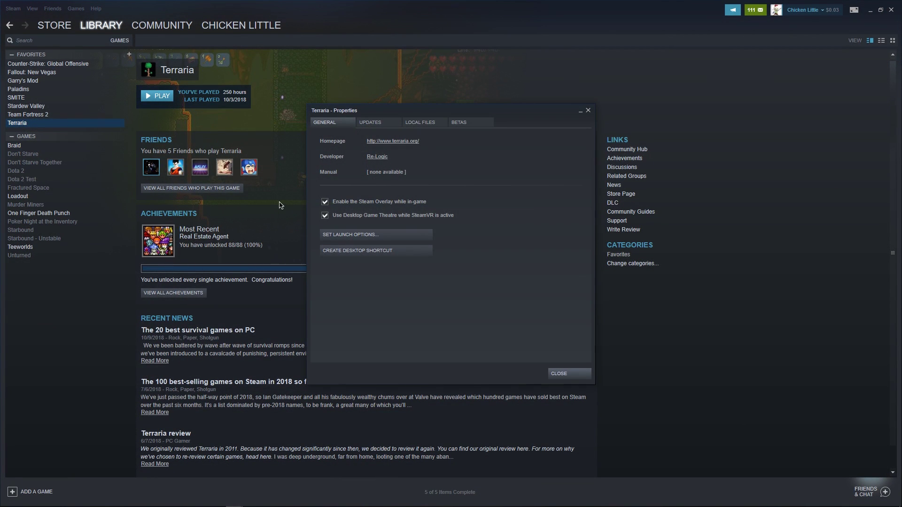
left_click(353, 234)
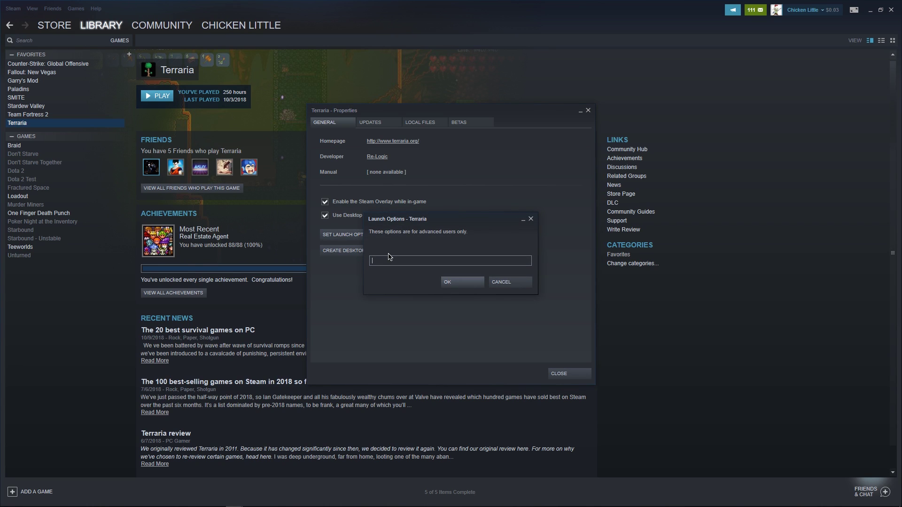
type("-high")
left_click(459, 288)
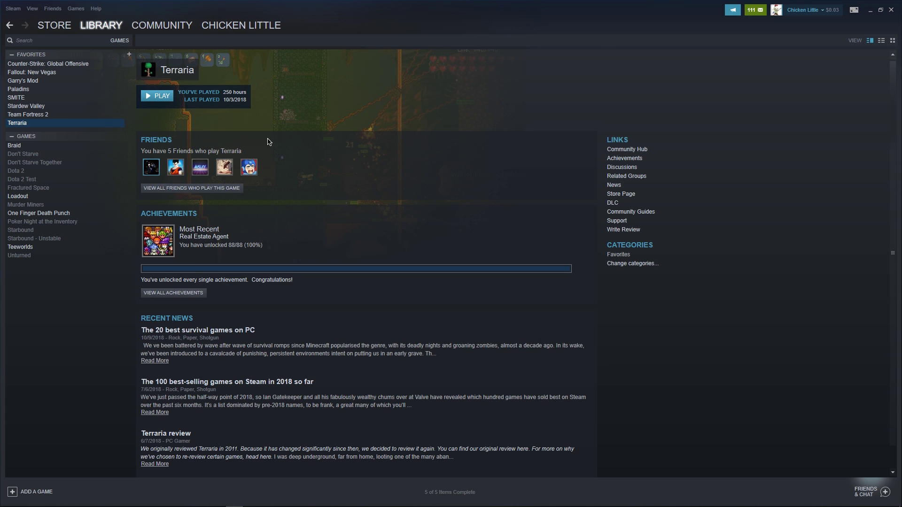
- Launch Terraria and open its video settings
left_click(157, 95)
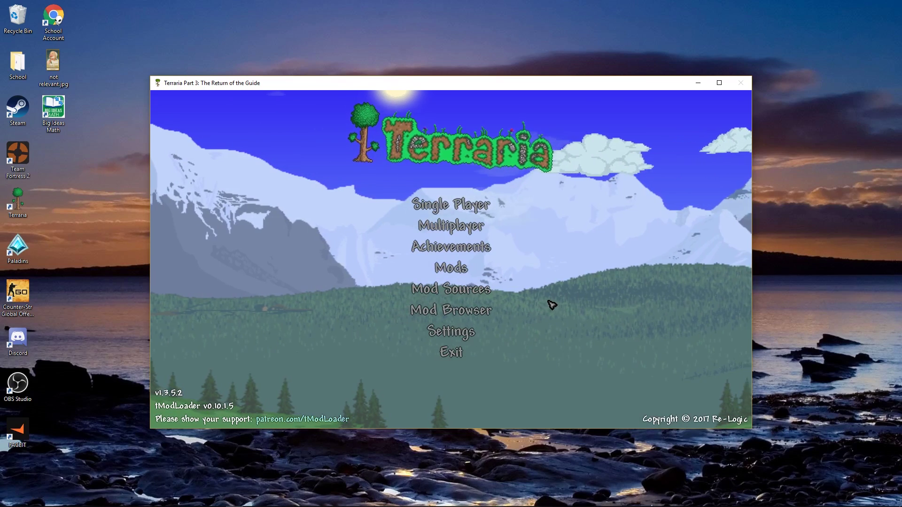
left_click(460, 332)
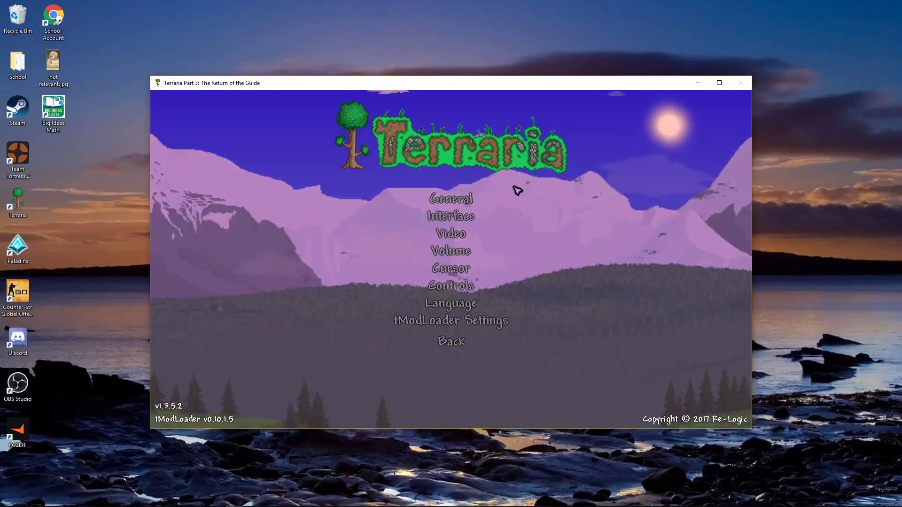
left_click(450, 235)
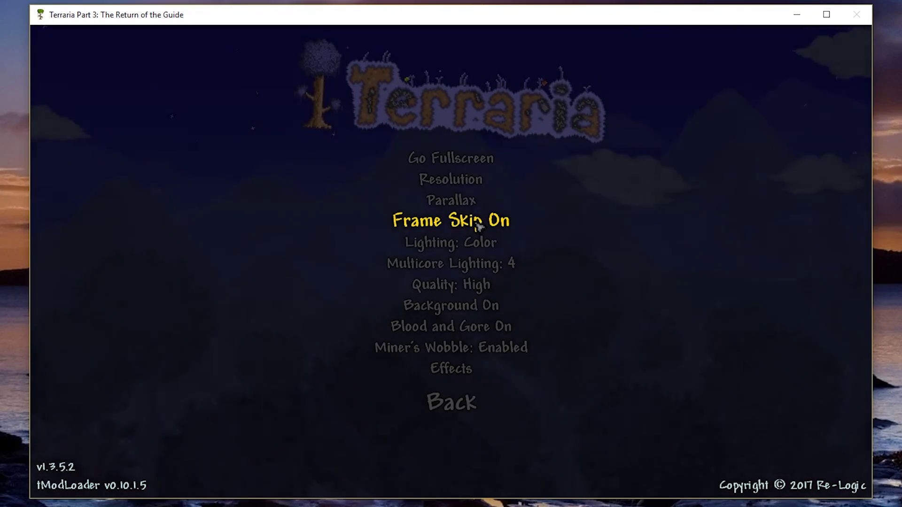
- Set Frame Skip to Off, Lighting to Retro and Multicore Lighting to Off
left_click(478, 226)
left_click(478, 227)
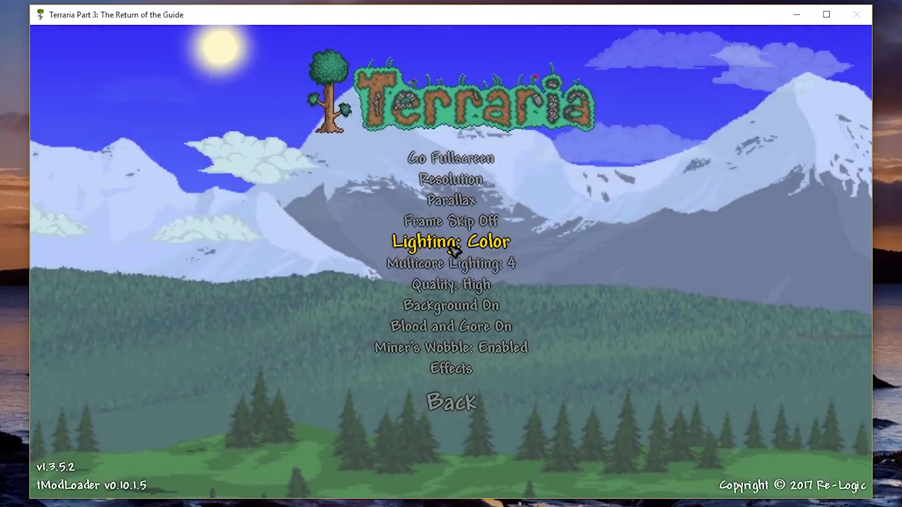
left_click(454, 252)
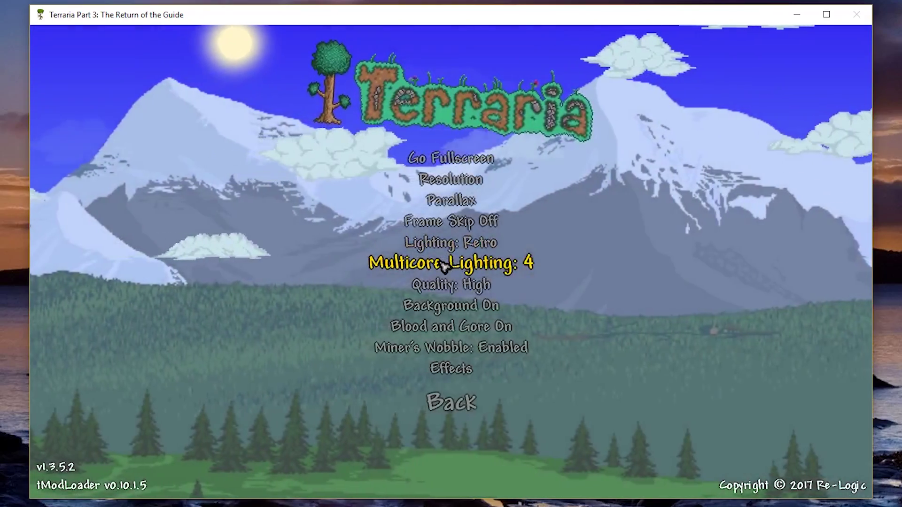
left_click(444, 264)
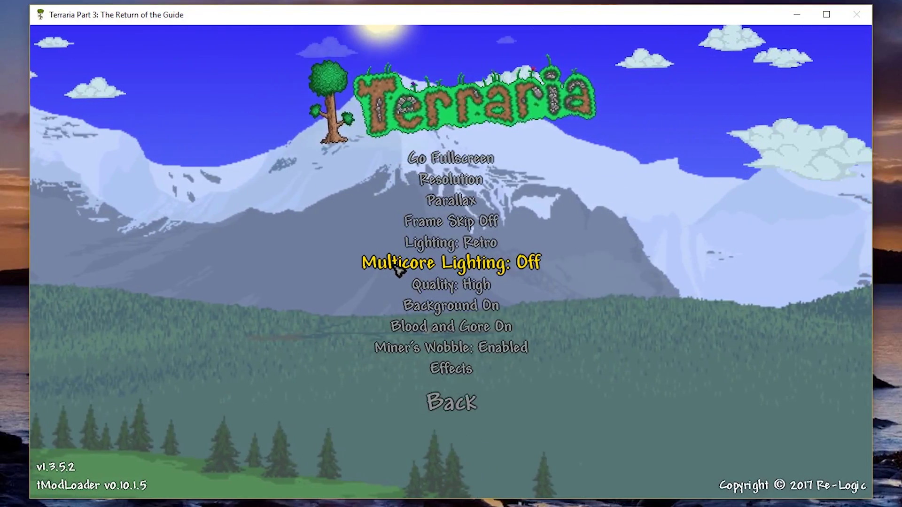
- Set Quality to Low, switch Background and Blood and Gore off, and set Miner's Wobble to Disabled
left_click(481, 285)
left_click(482, 285)
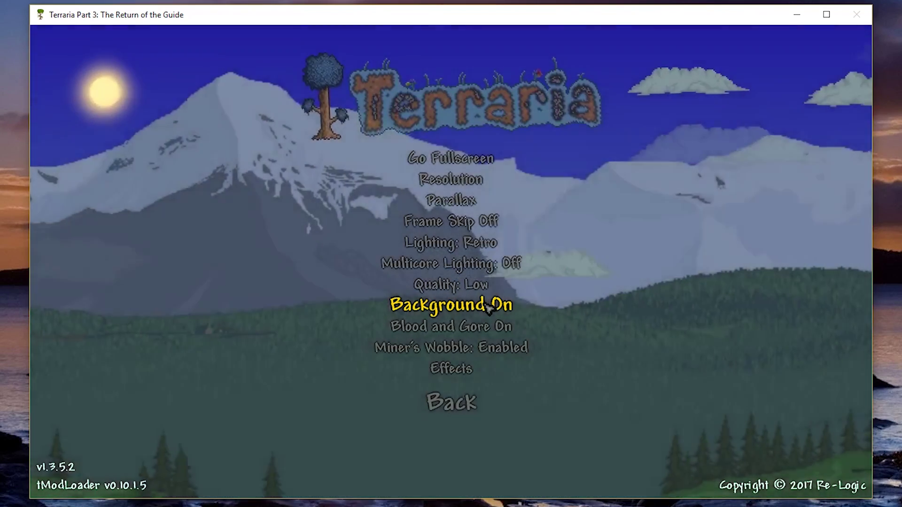
left_click(488, 308)
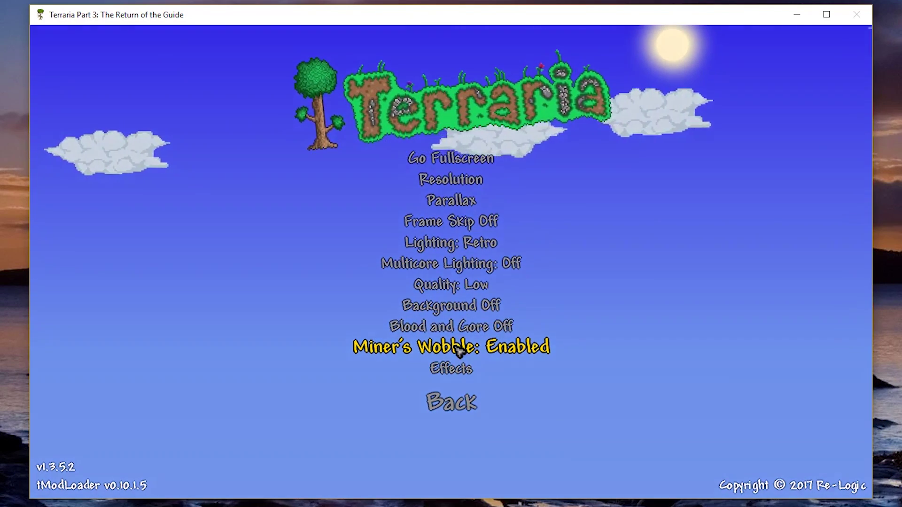
left_click(455, 347)
- In the effects settings, disable Storm Effects and Heat Distortion and set Waves Quality to Off
left_click(433, 371)
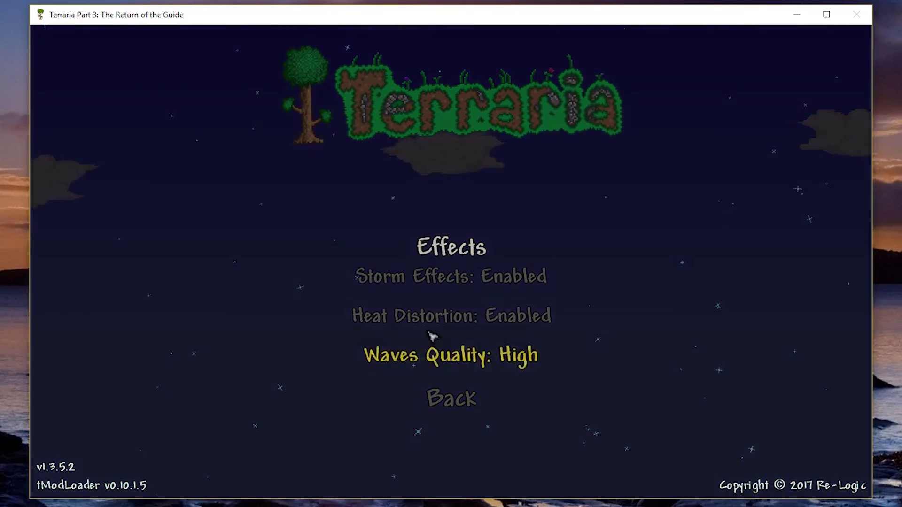
left_click(430, 276)
left_click(435, 319)
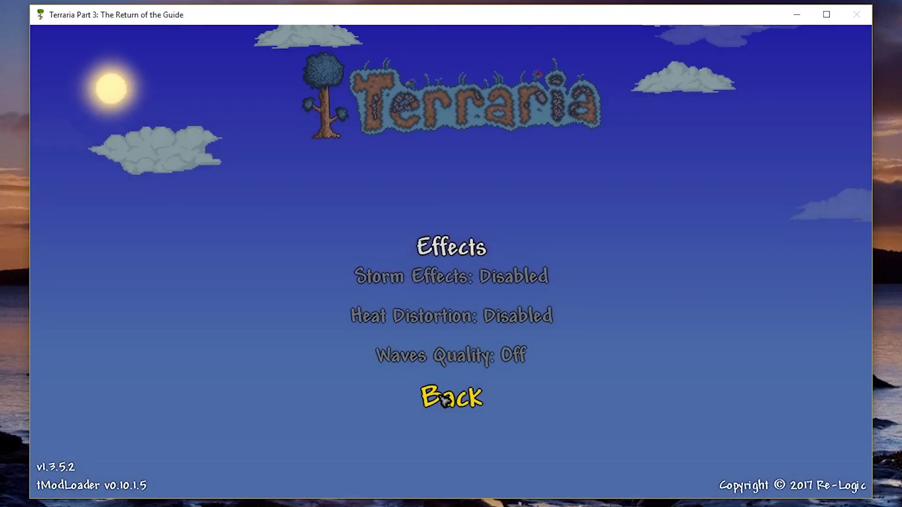
left_click(451, 398)
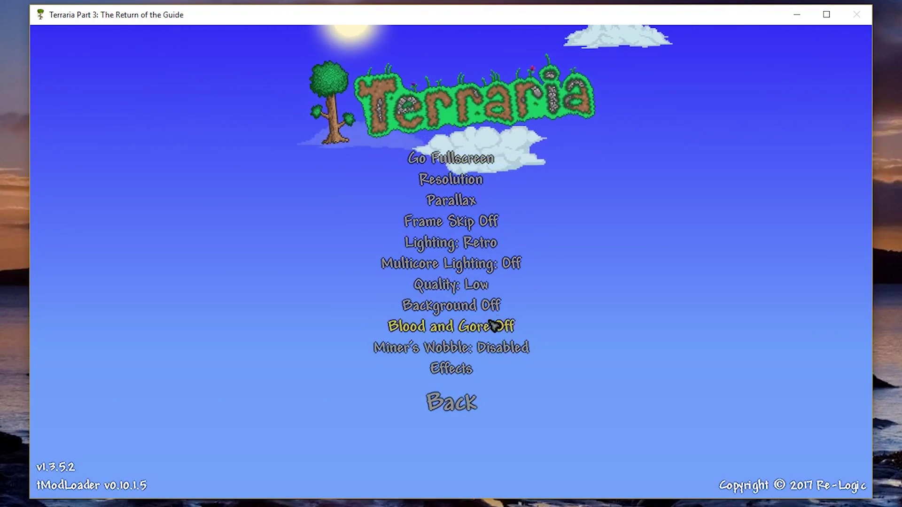
- Cycle the fullscreen resolution to 800x600 and return to the video settings without applying it
left_click(431, 182)
left_click(450, 195)
left_click(451, 196)
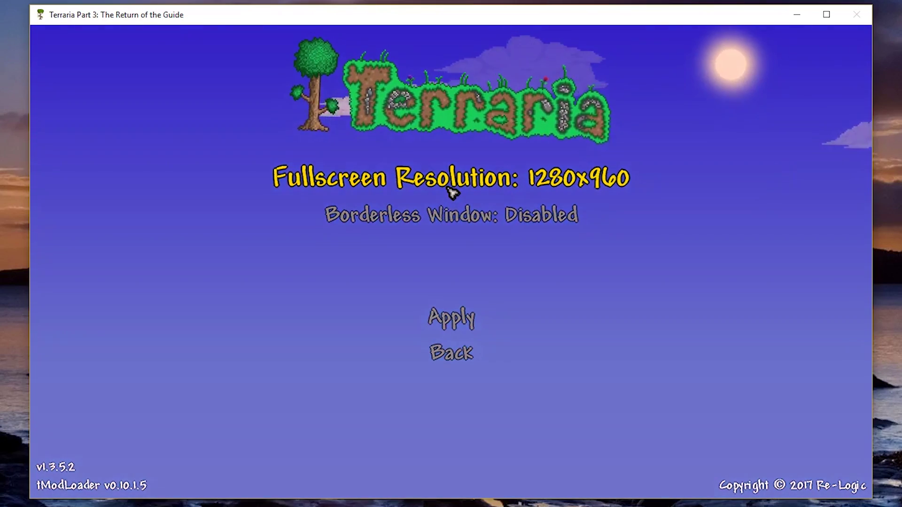
left_click(451, 196)
left_click(452, 193)
left_click(452, 193)
left_click(452, 193)
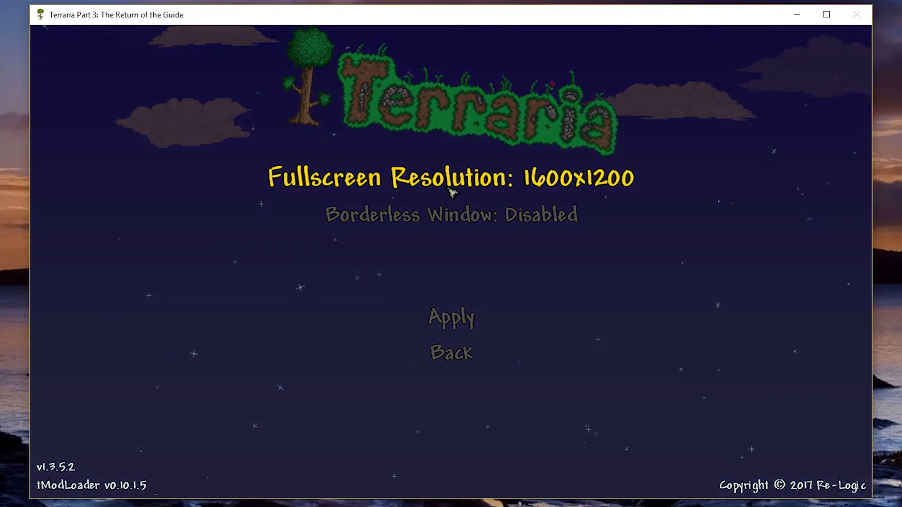
left_click(451, 192)
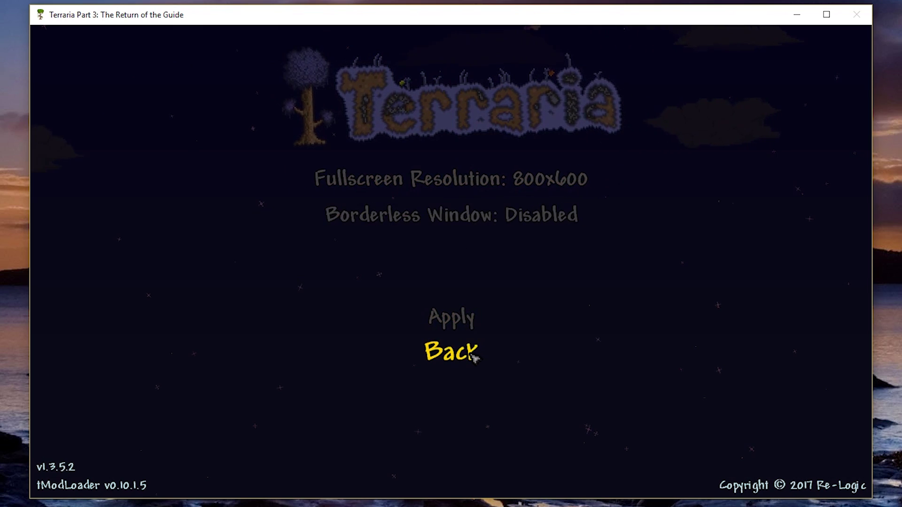
left_click(441, 352)
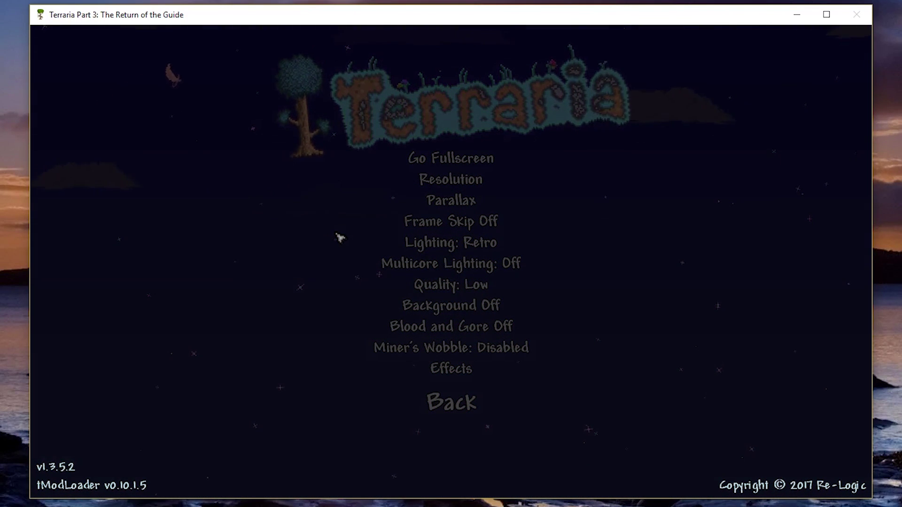
- Reopen the resolution settings and step through the fullscreen resolution options past 1280x1024
left_click(428, 183)
left_click(523, 186)
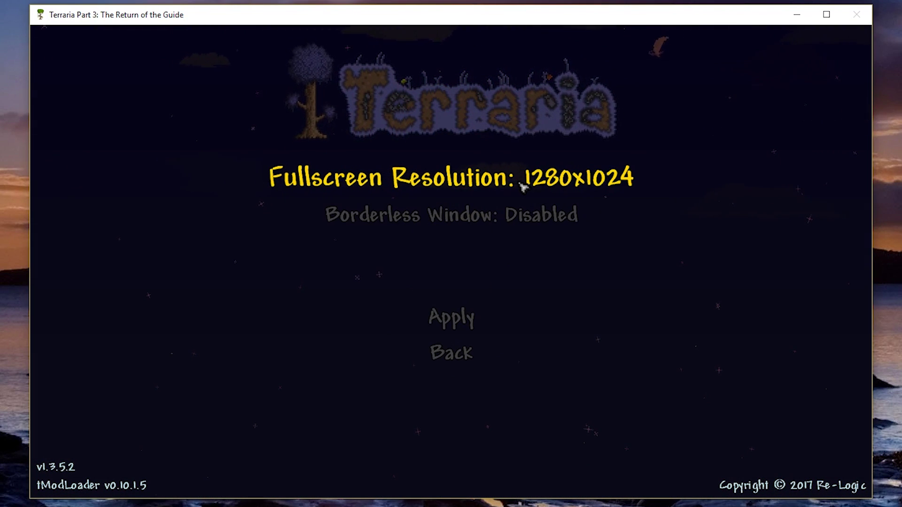
left_click(522, 186)
left_click(522, 186)
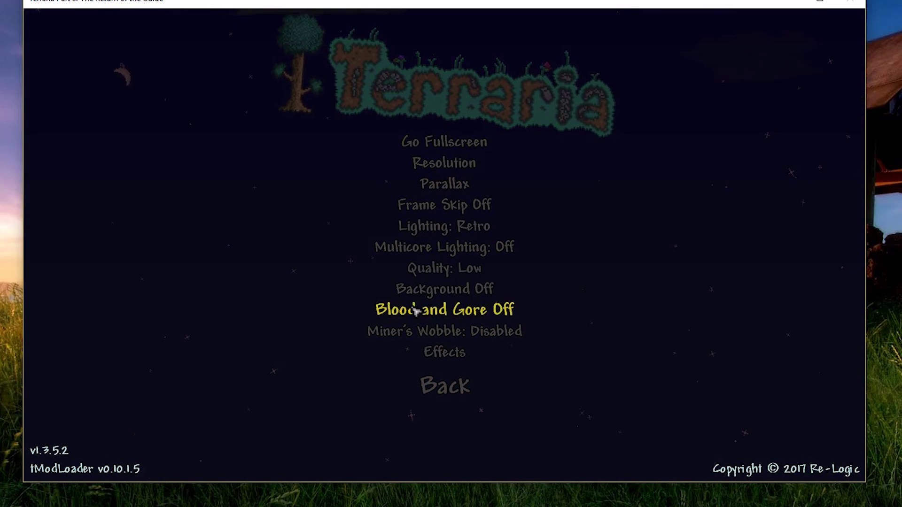